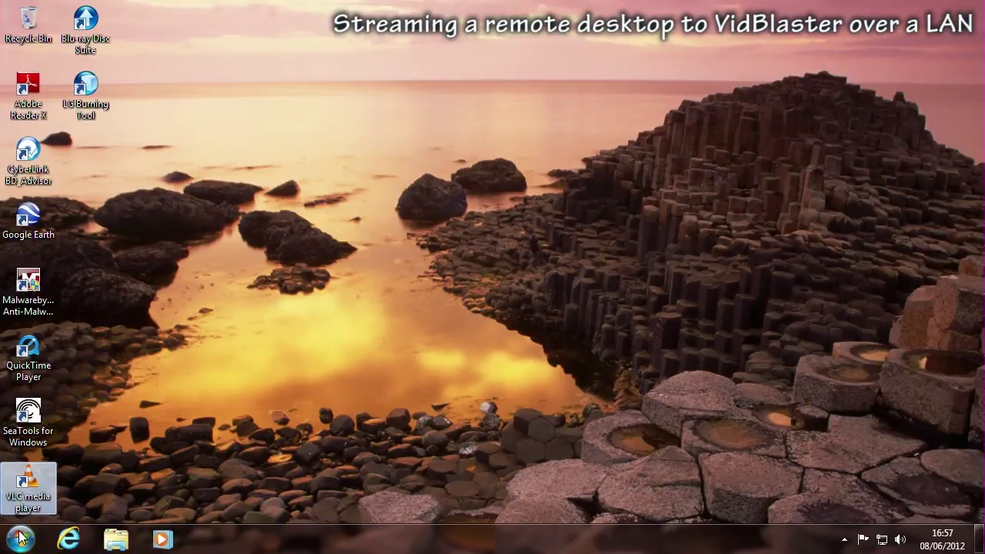
- Look up the address details of Local Area Connection 2 in Network and Sharing Center
{"action": "left_click", "coordinate": [20, 538]}
{"action": "left_click", "coordinate": [247, 344]}
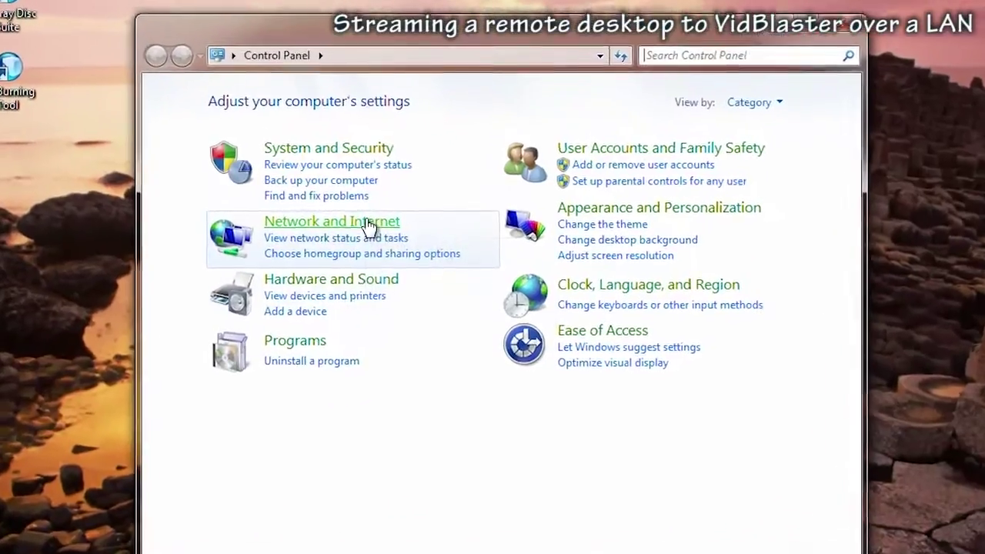
{"action": "left_click", "coordinate": [368, 227]}
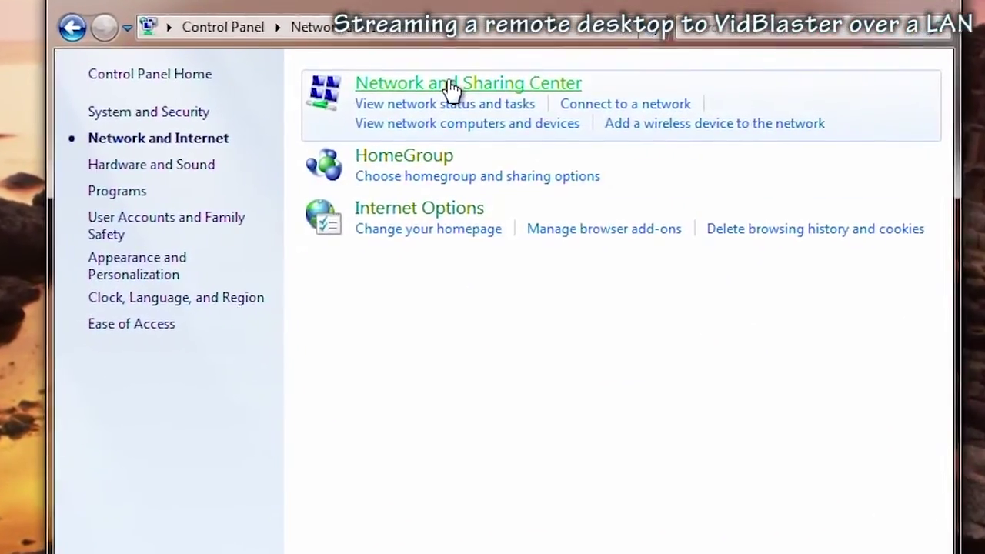
{"action": "left_click", "coordinate": [450, 86]}
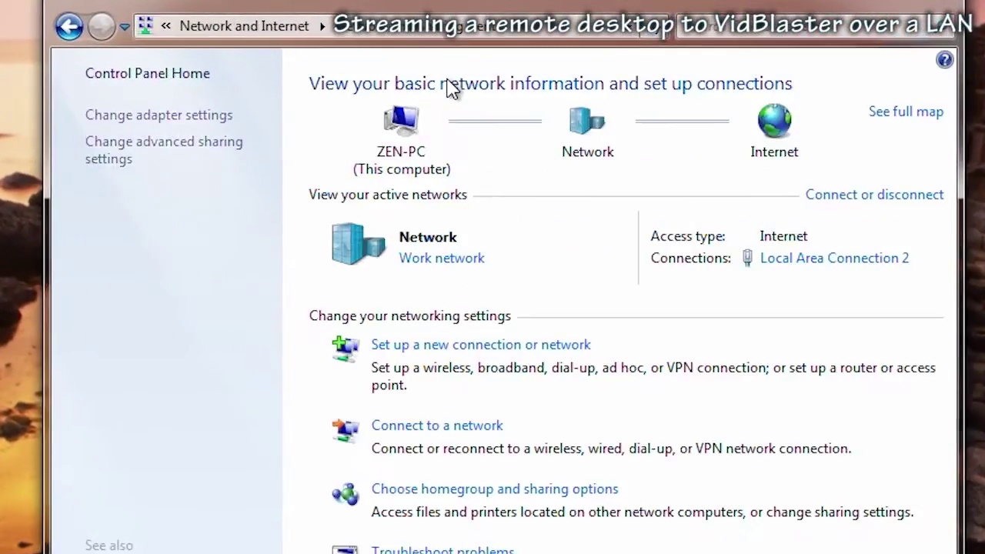
{"action": "left_click", "coordinate": [813, 262]}
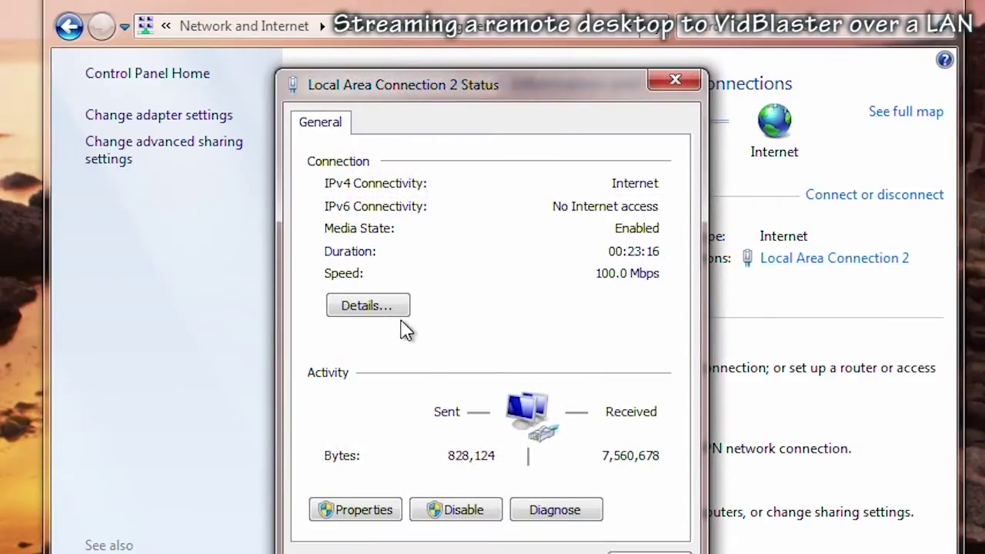
{"action": "left_click", "coordinate": [376, 306]}
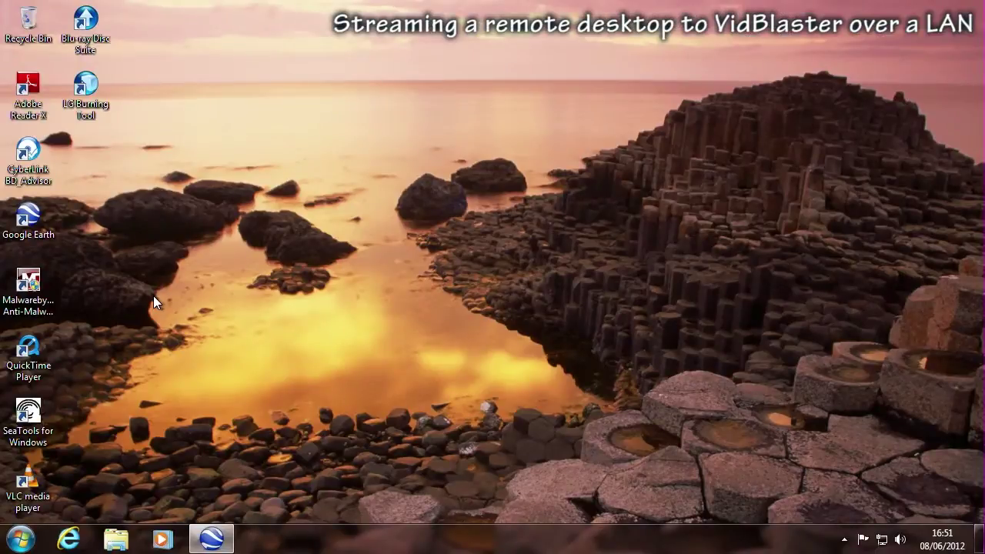
- Start a new VLC stream using Desktop as the capture device at 25 f/s
{"action": "double_click", "coordinate": [31, 477]}
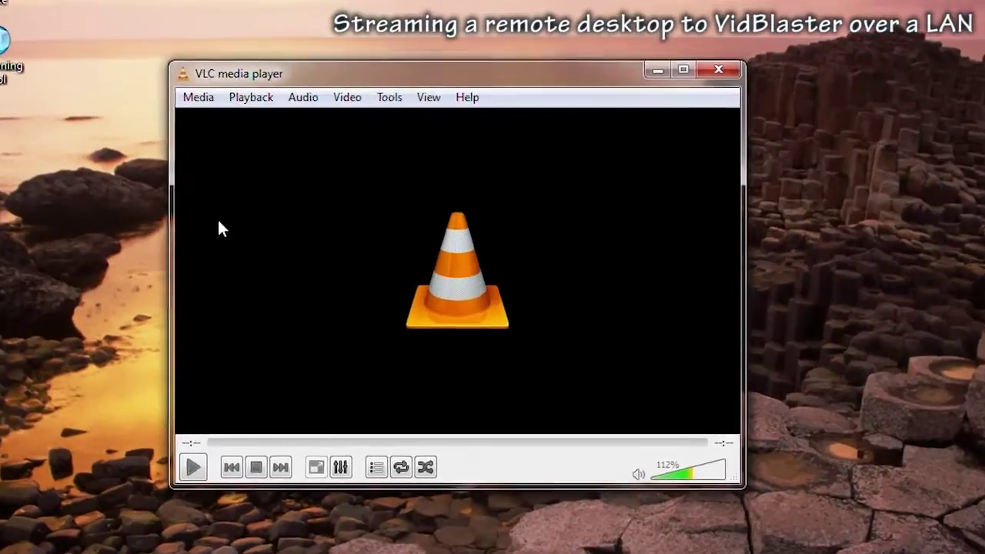
{"action": "left_click", "coordinate": [206, 97]}
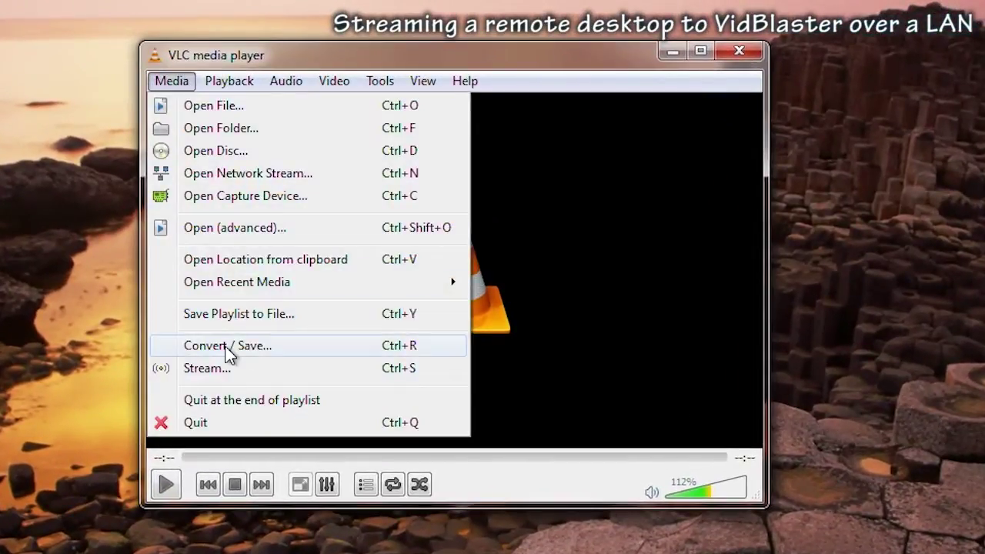
{"action": "left_click", "coordinate": [221, 372]}
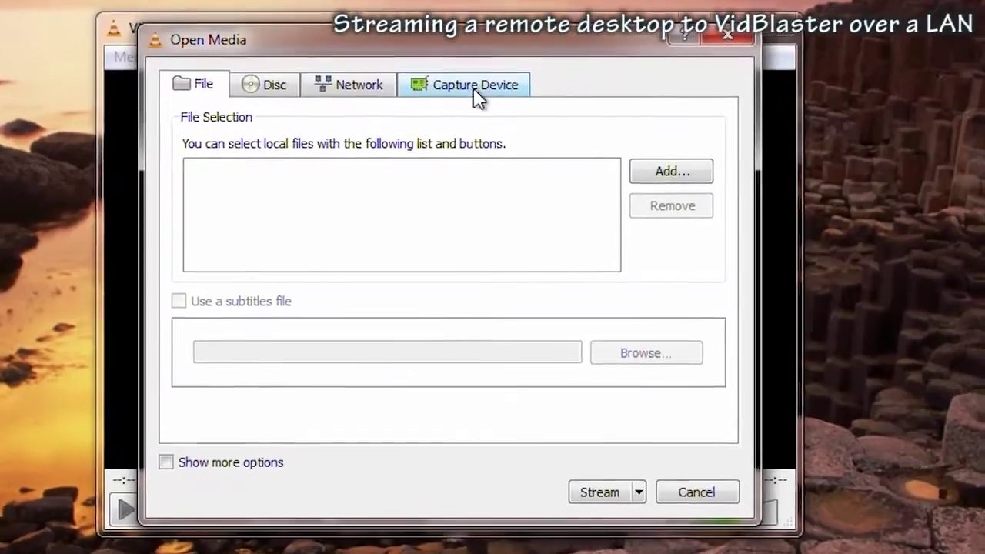
{"action": "left_click", "coordinate": [471, 92]}
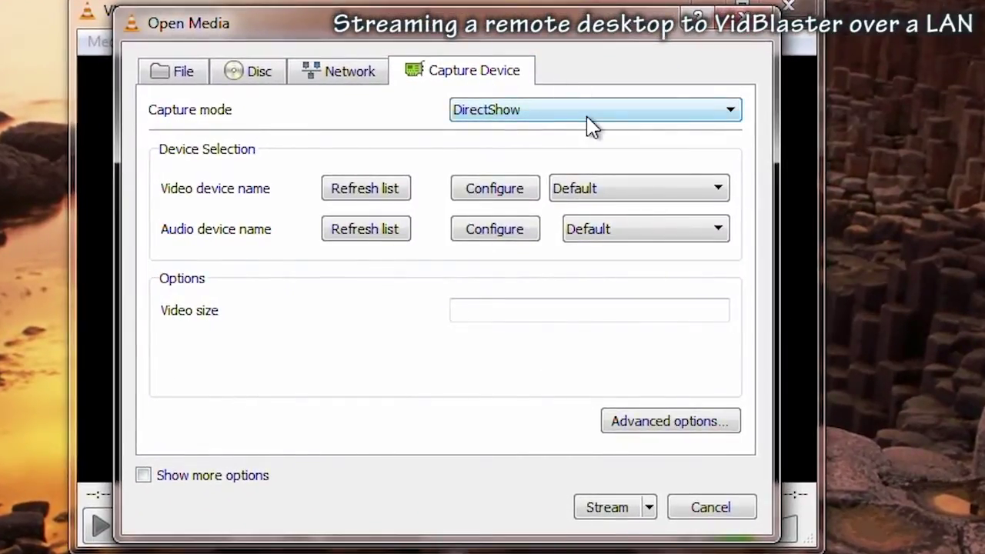
{"action": "left_click", "coordinate": [588, 111]}
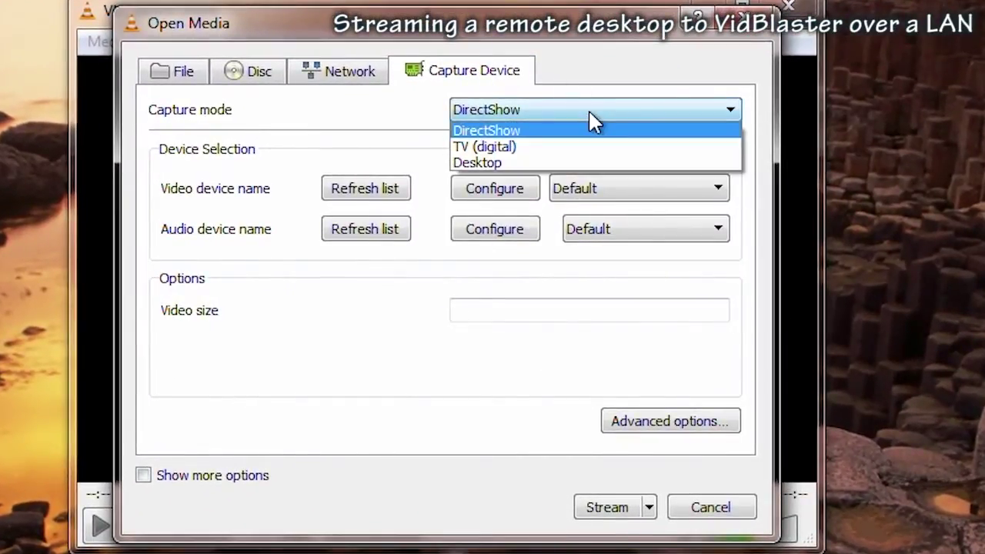
{"action": "left_click", "coordinate": [543, 162]}
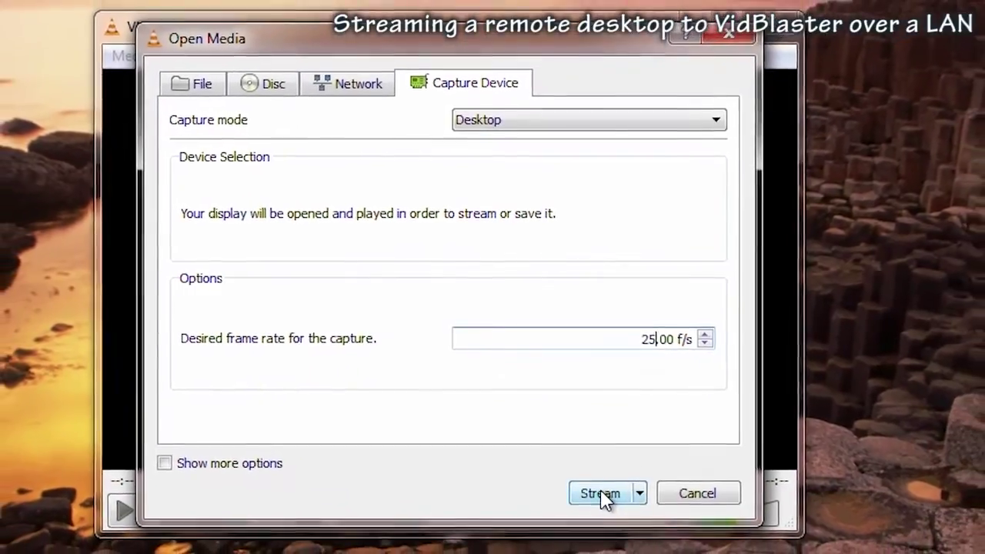
- Add an RTSP destination on port 8554 with the Video - MPEG-2 + MPGA (TS) profile
{"action": "left_click", "coordinate": [607, 507]}
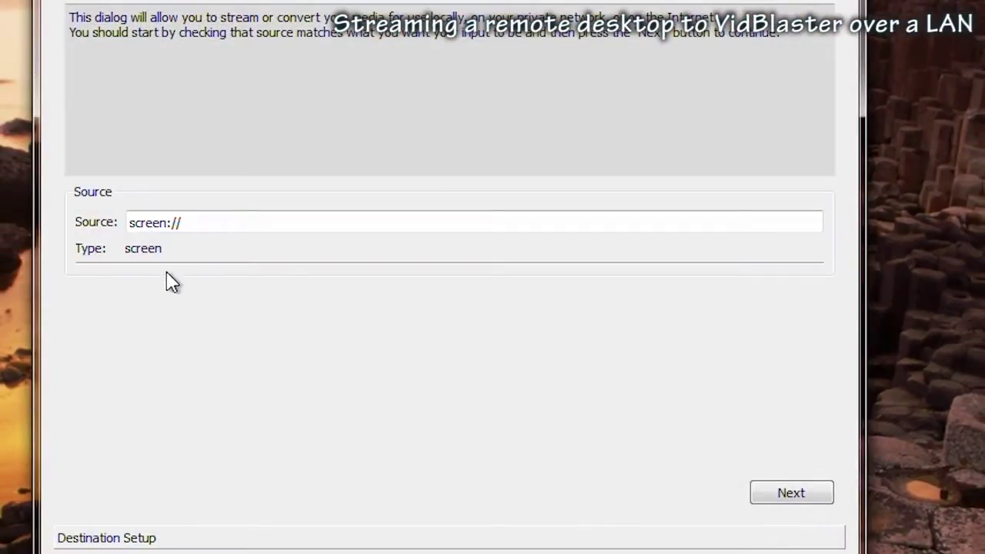
{"action": "left_click", "coordinate": [793, 493]}
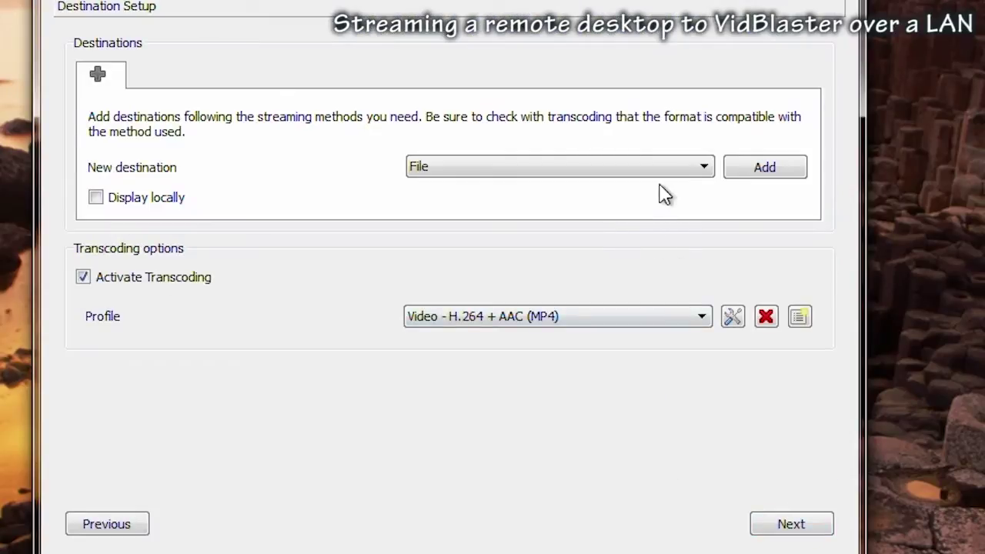
{"action": "left_click", "coordinate": [705, 168]}
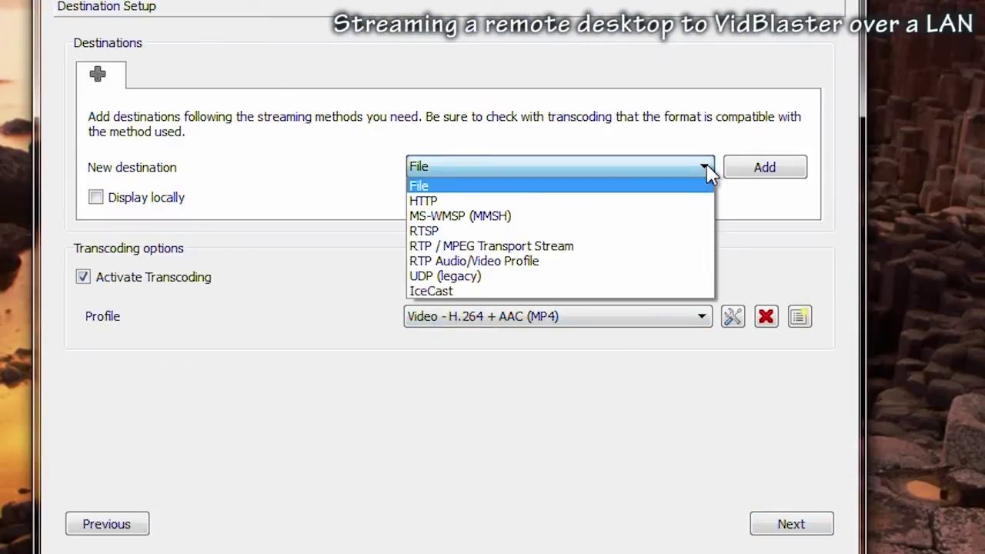
{"action": "left_click", "coordinate": [454, 233]}
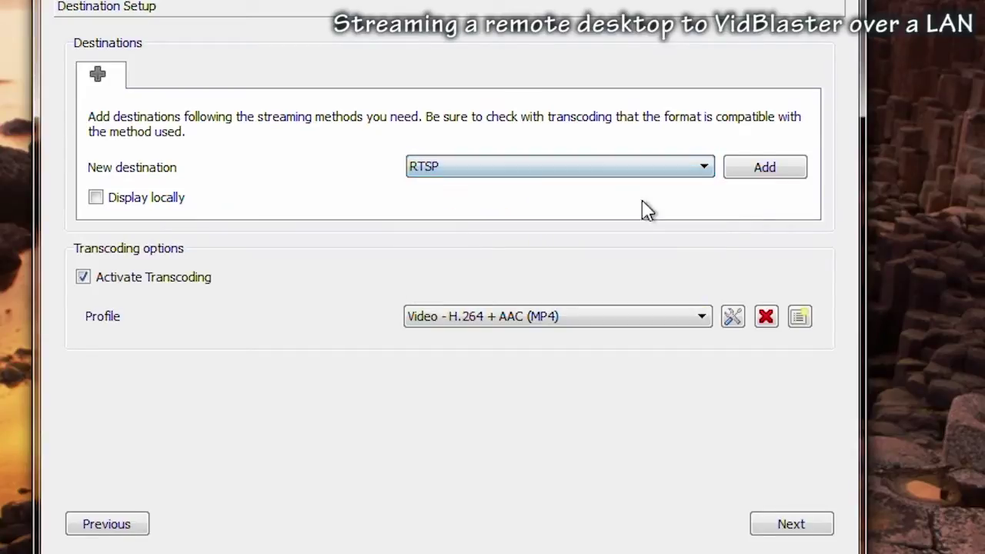
{"action": "left_click", "coordinate": [769, 168]}
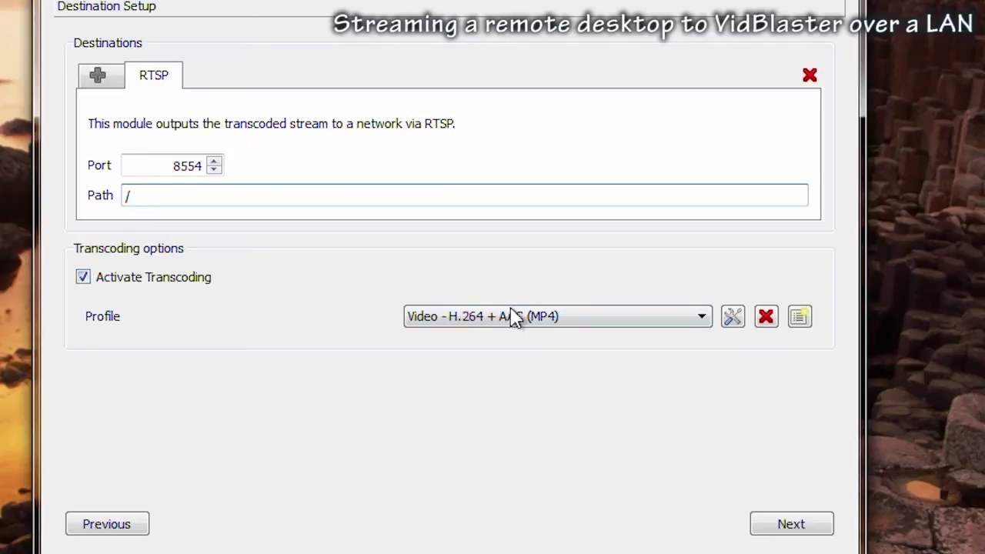
{"action": "left_click", "coordinate": [704, 317]}
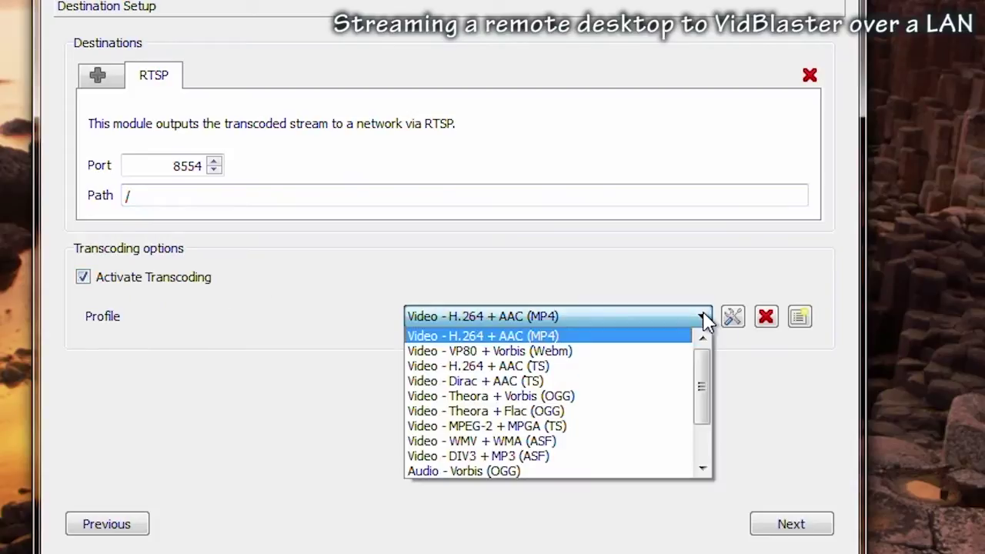
{"action": "left_click", "coordinate": [559, 426]}
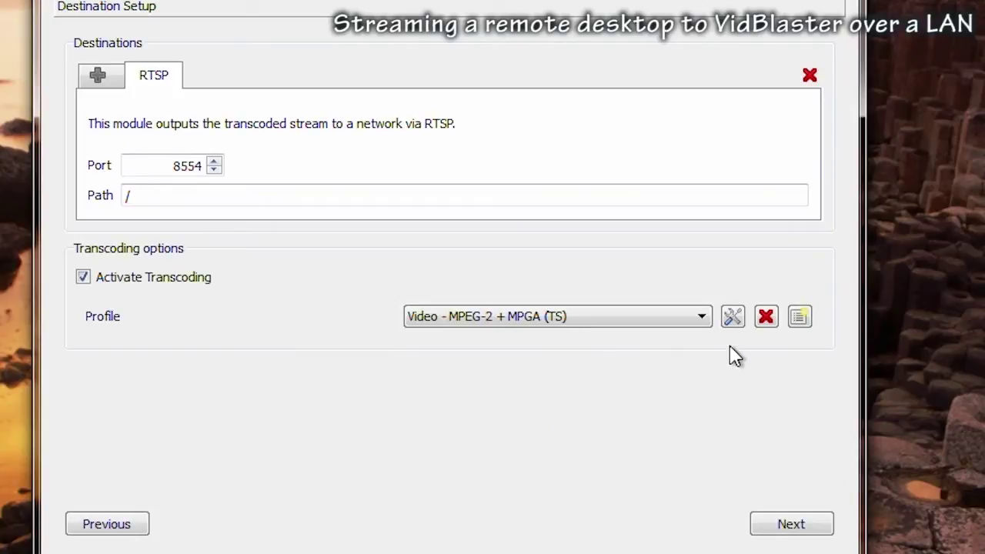
- Edit the MPEG-2 + MPGA (TS) profile's video codec to 25.00 fps at 640×360
{"action": "left_click", "coordinate": [733, 317]}
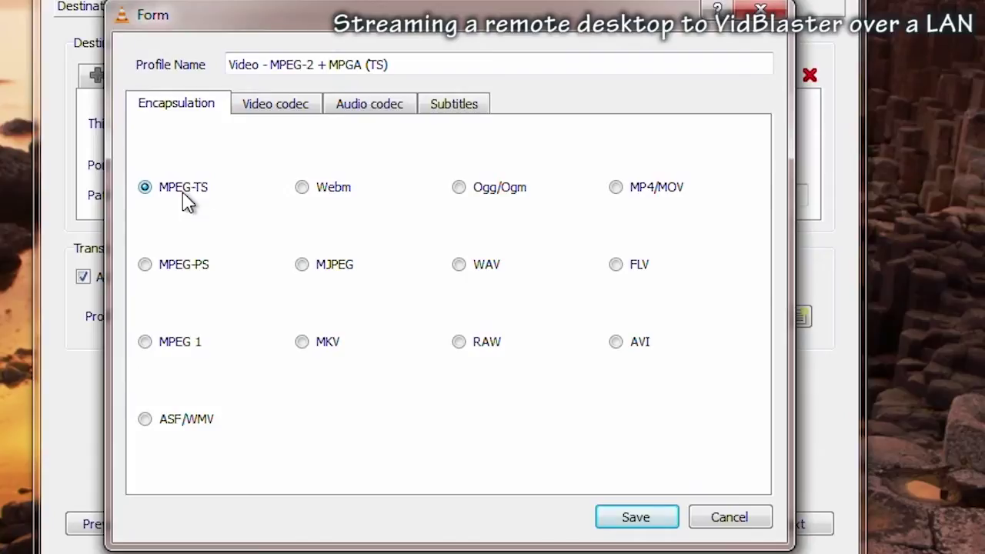
{"action": "left_click", "coordinate": [282, 107]}
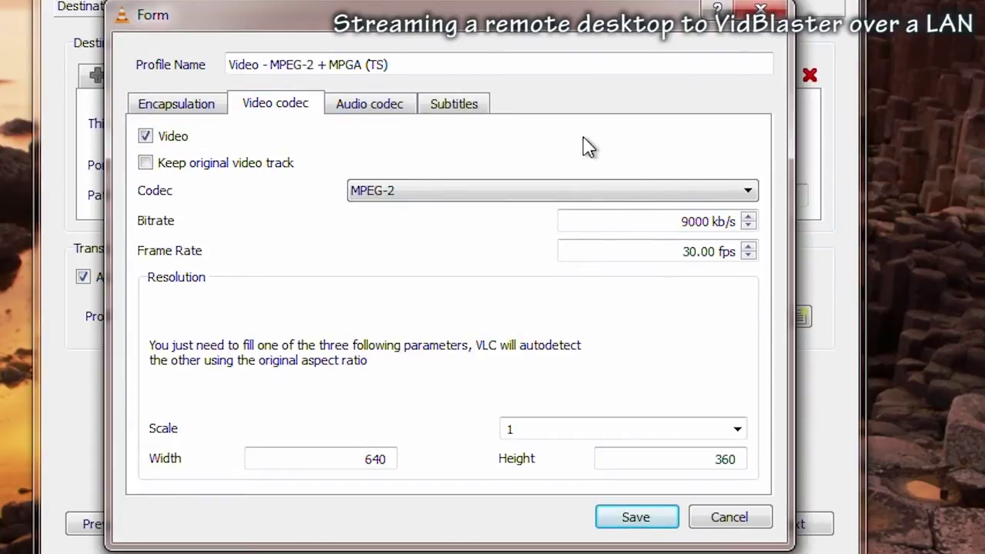
{"action": "scroll", "coordinate": [686, 221], "scroll_direction": "up", "scroll_amount": 9}
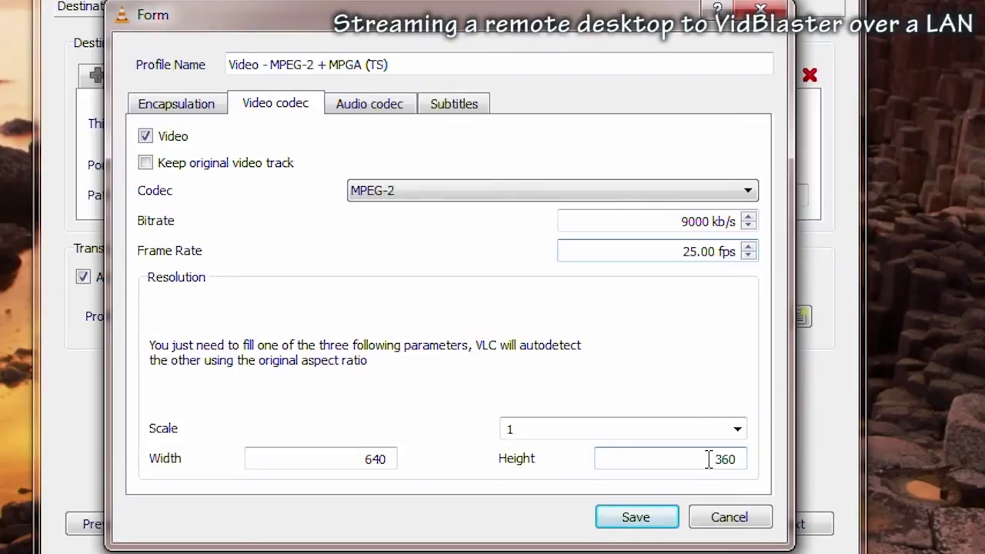
- Save the edited profile and start streaming the desktop over RTSP
{"action": "left_click", "coordinate": [645, 520]}
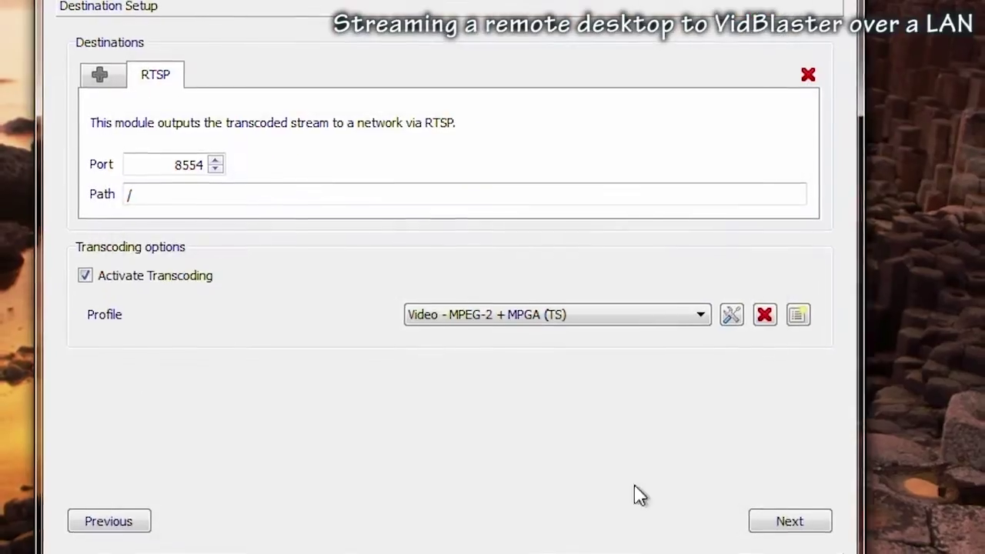
{"action": "left_click", "coordinate": [787, 523]}
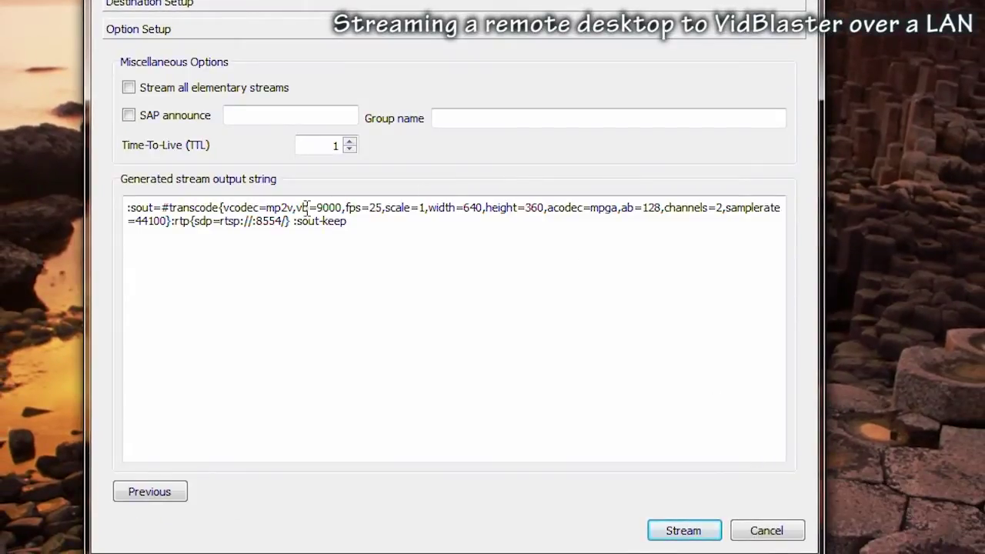
{"action": "left_click", "coordinate": [684, 536]}
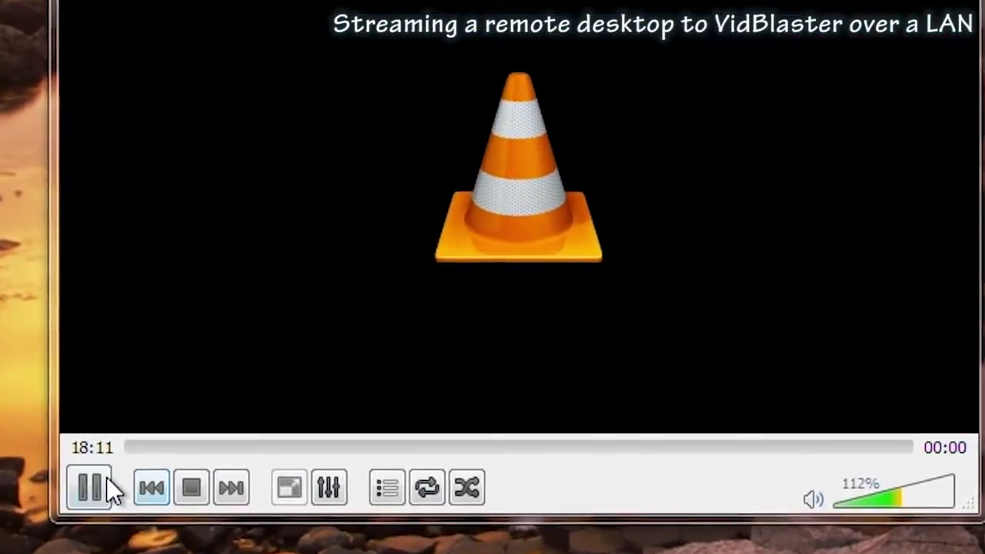
{"action": "left_click", "coordinate": [107, 465]}
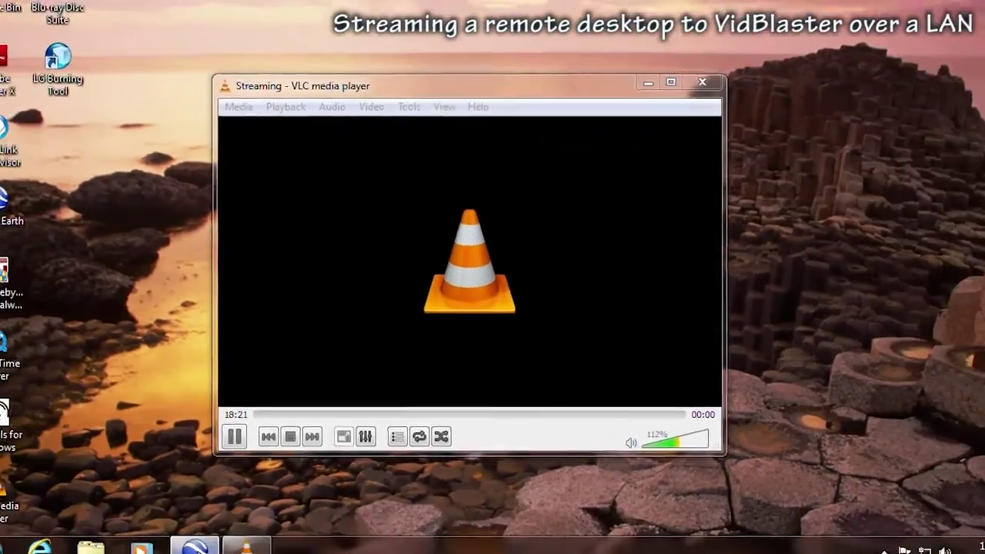
- Bring Google Earth forward and select the Manchester folder in Places
{"action": "left_click", "coordinate": [199, 549]}
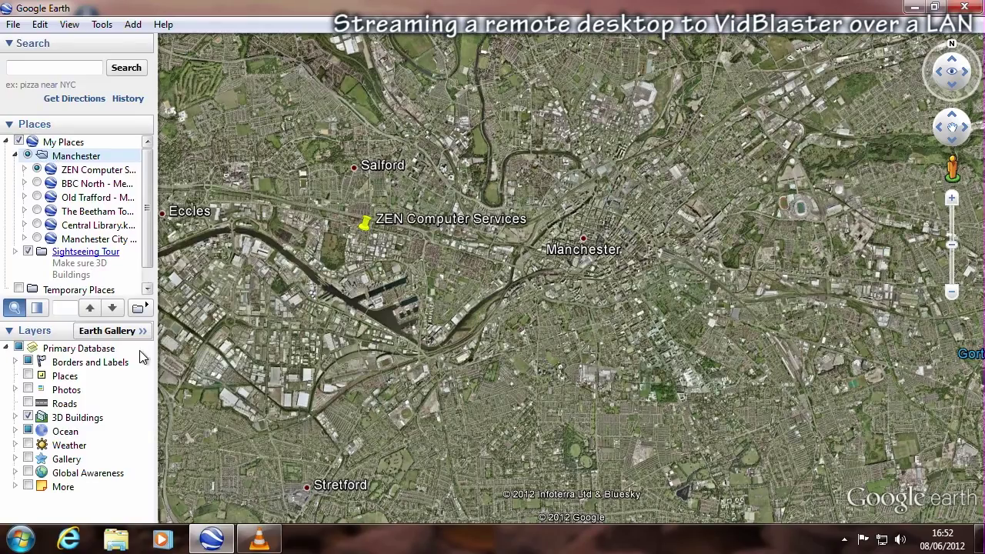
{"action": "left_click", "coordinate": [82, 158]}
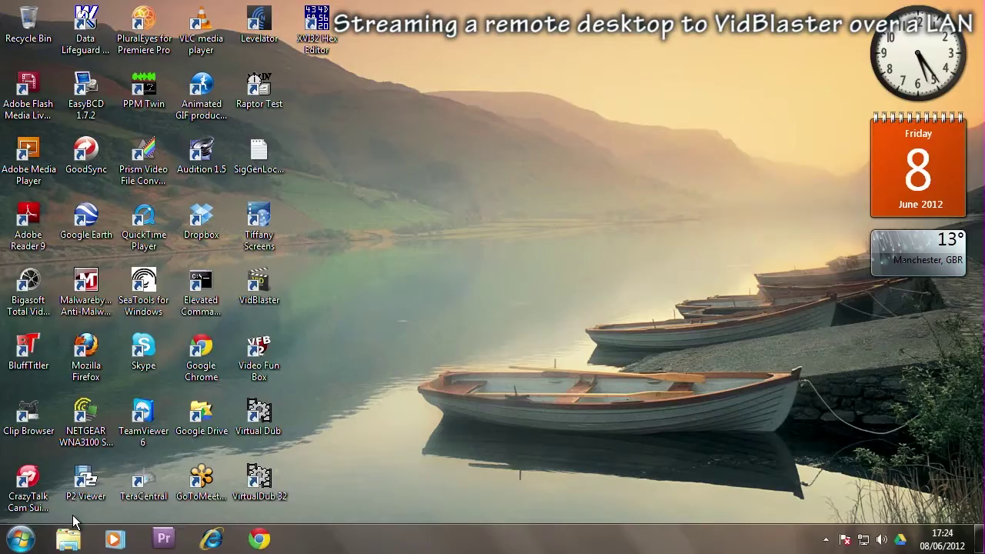
- Launch VLC on the second computer and open the network stream rtsp://192.168.1.28:8554/
{"action": "double_click", "coordinate": [201, 25]}
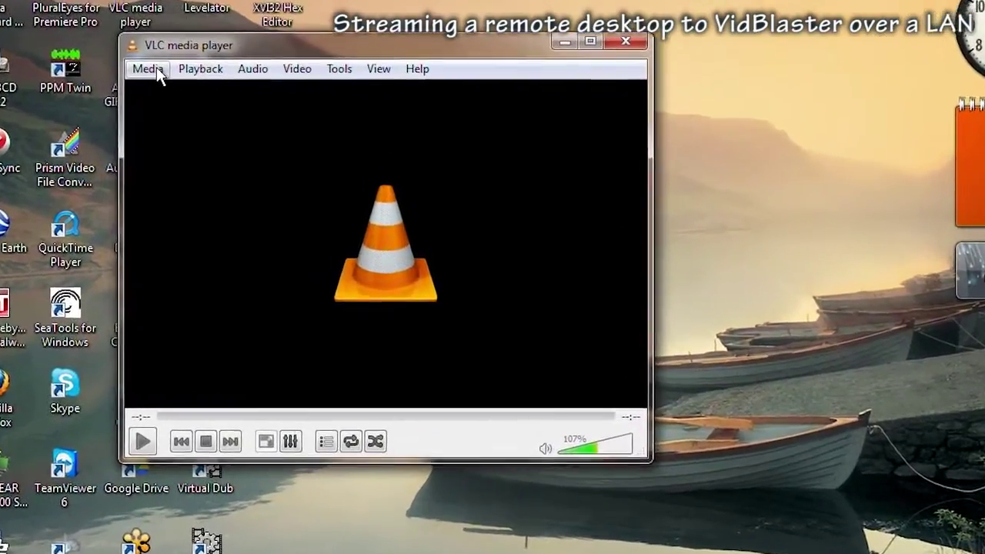
{"action": "left_click", "coordinate": [207, 85]}
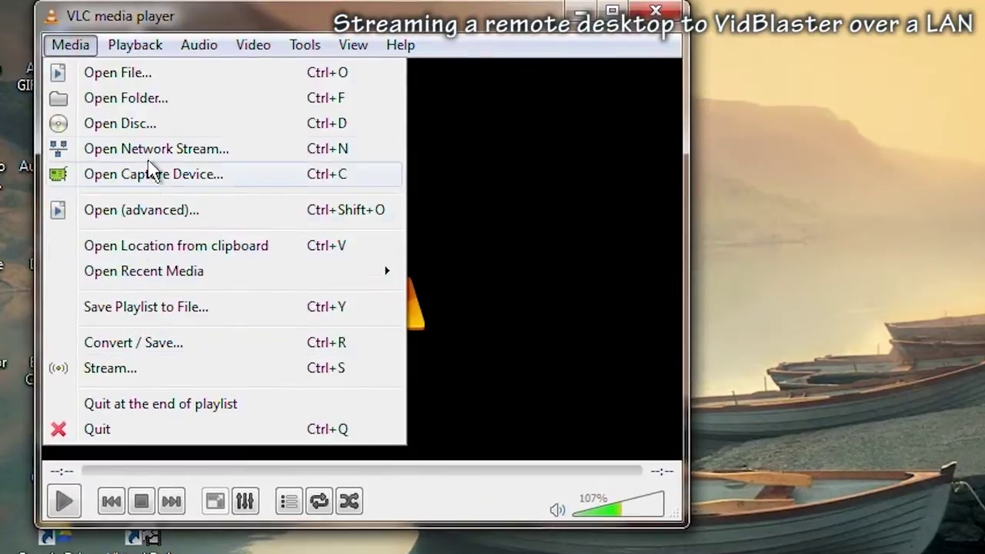
{"action": "left_click", "coordinate": [161, 151]}
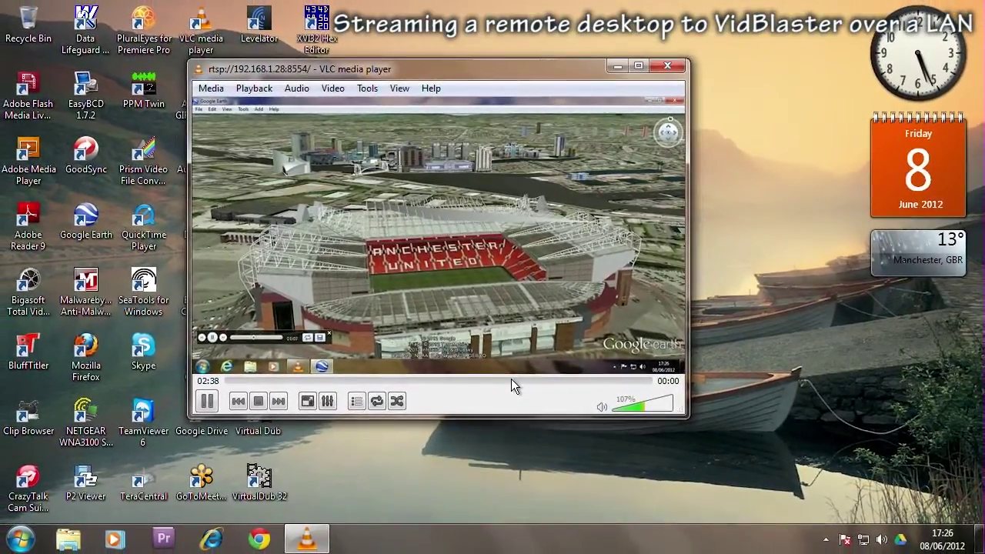
- Close the stream player, launch VidBlaster, and verify 640×360 Wide resolution at 25 fps
{"action": "left_click", "coordinate": [668, 66]}
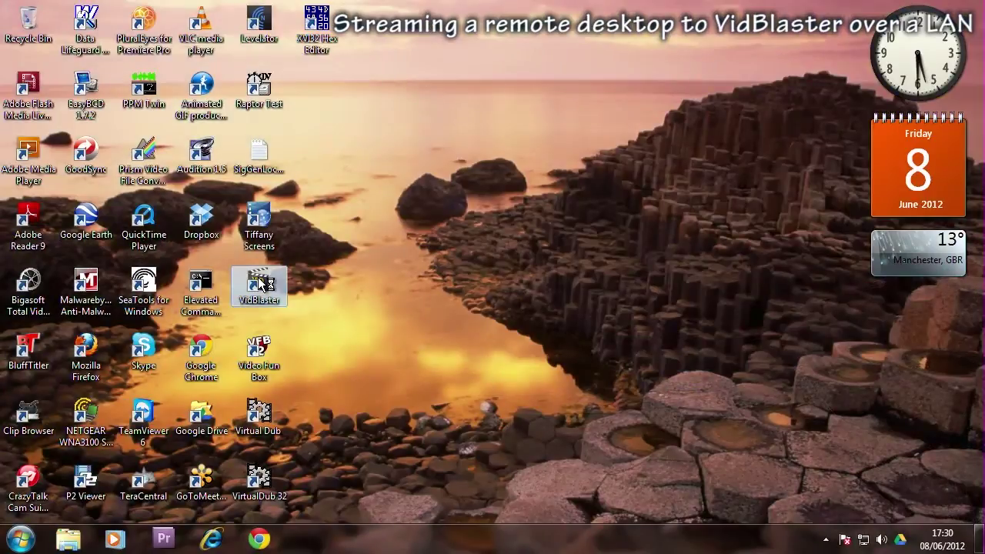
{"action": "double_click", "coordinate": [260, 283]}
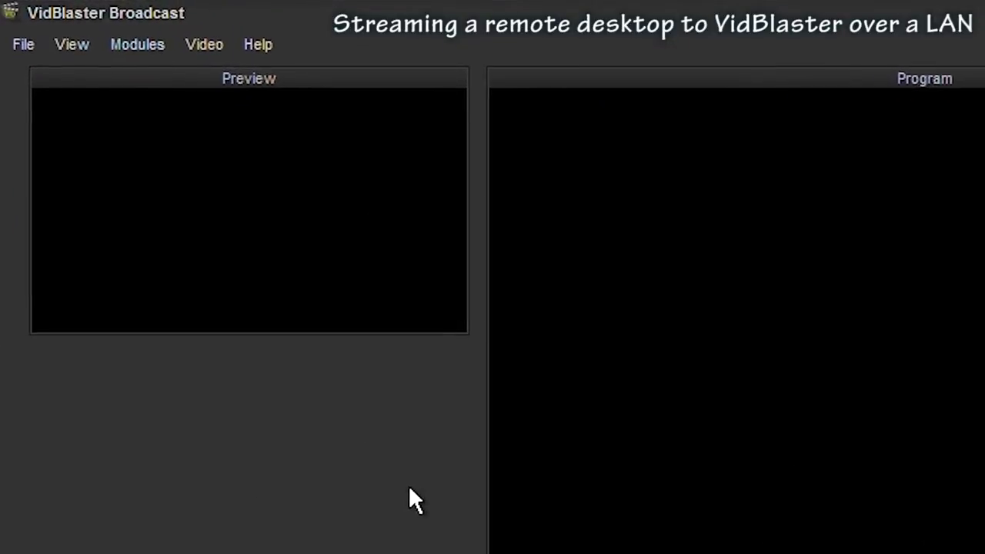
{"action": "left_click", "coordinate": [230, 48]}
{"action": "mouse_move", "coordinate": [277, 97]}
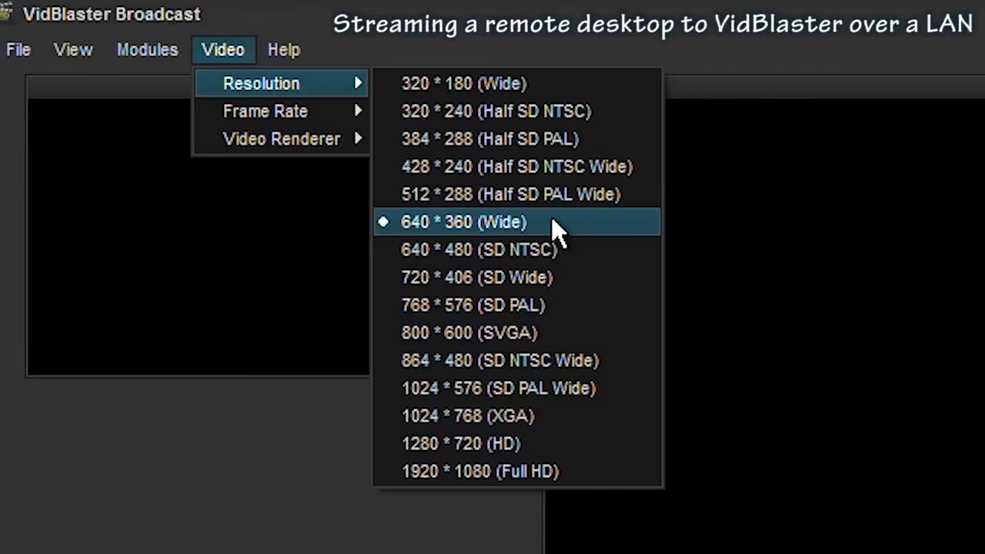
{"action": "mouse_move", "coordinate": [268, 113]}
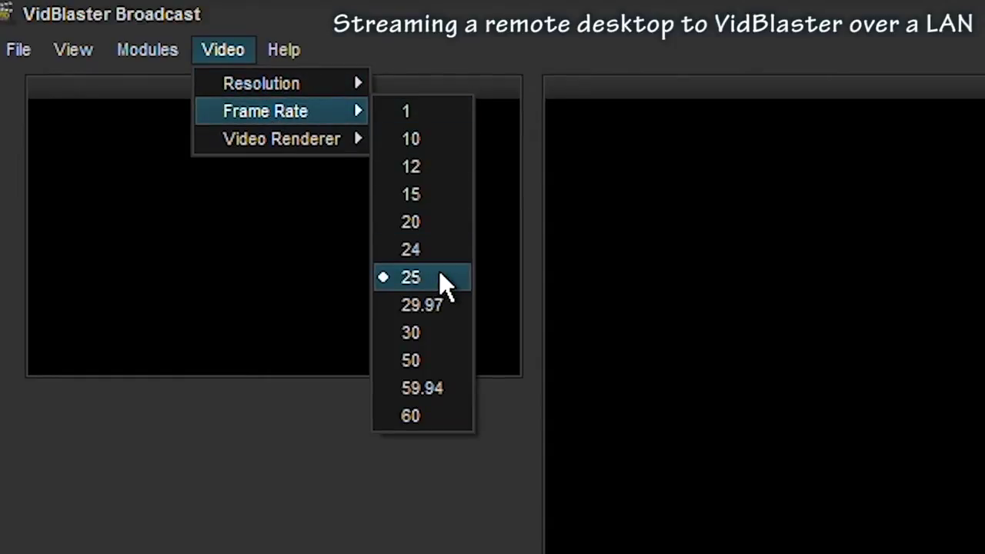
{"action": "left_click", "coordinate": [285, 538]}
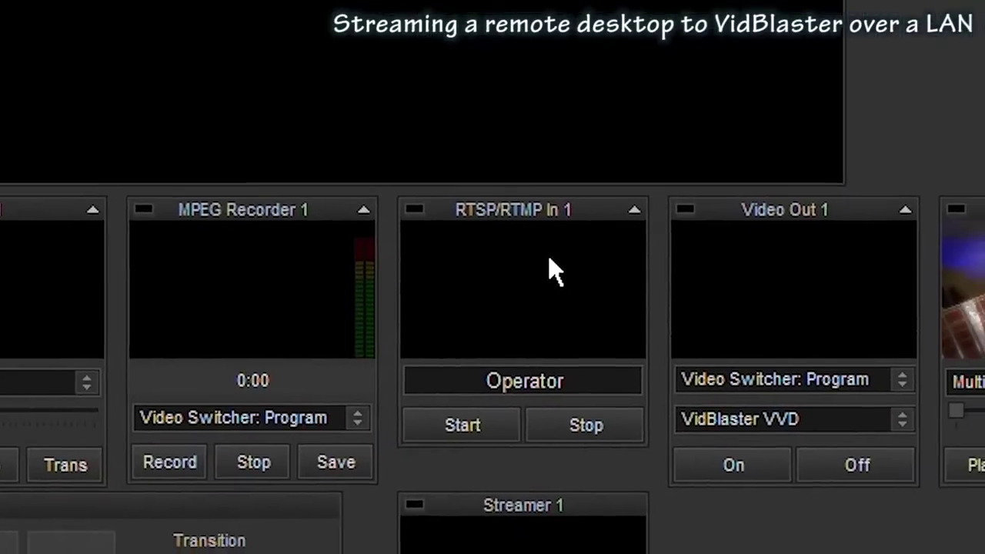
- Set the RTSP/RTMP In 1 module's URL to rtsp://192.168.1.28:8554/
{"action": "right_click", "coordinate": [548, 255]}
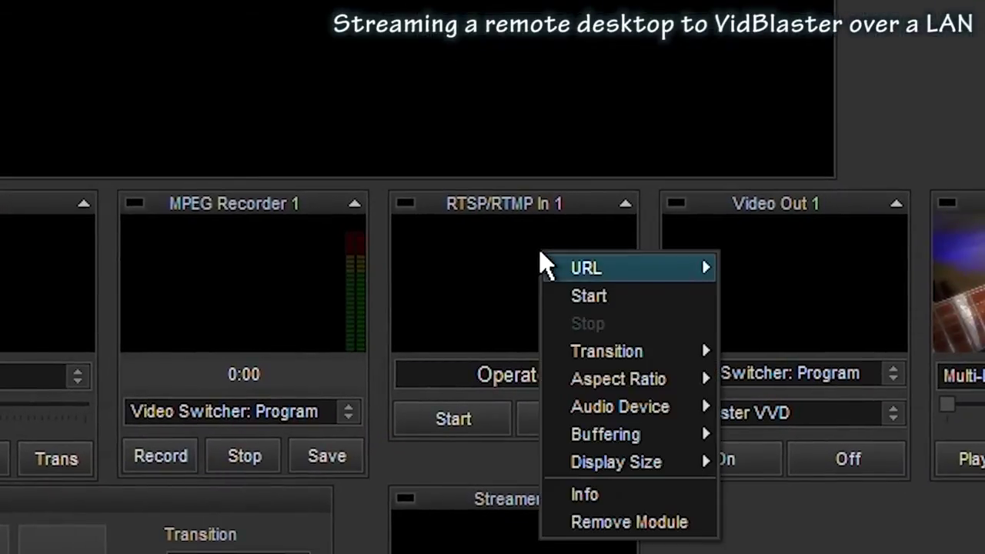
{"action": "mouse_move", "coordinate": [547, 255]}
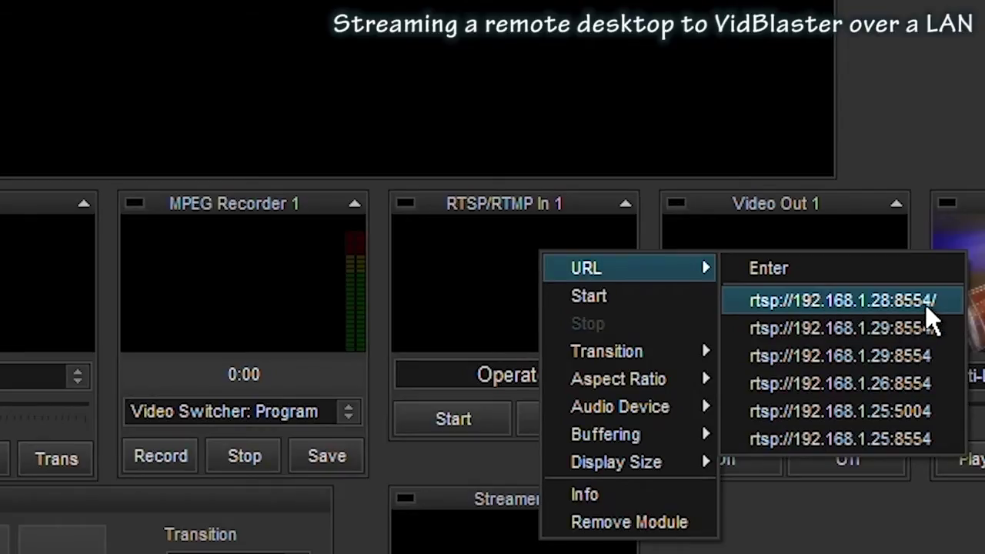
{"action": "left_click", "coordinate": [822, 305]}
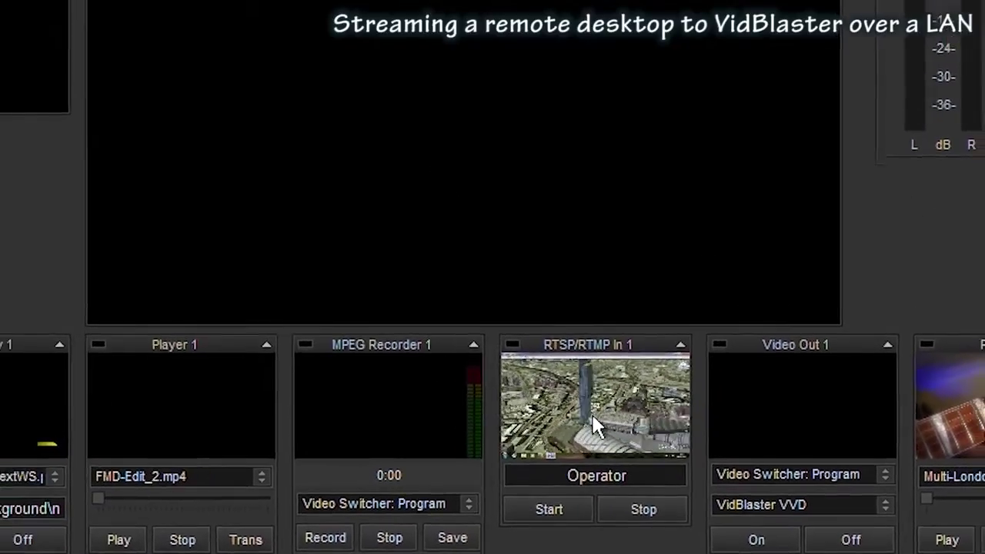
- Switch the RTSP/RTMP In 1 input to Program so the Google Earth tour airs
{"action": "left_click", "coordinate": [561, 360]}
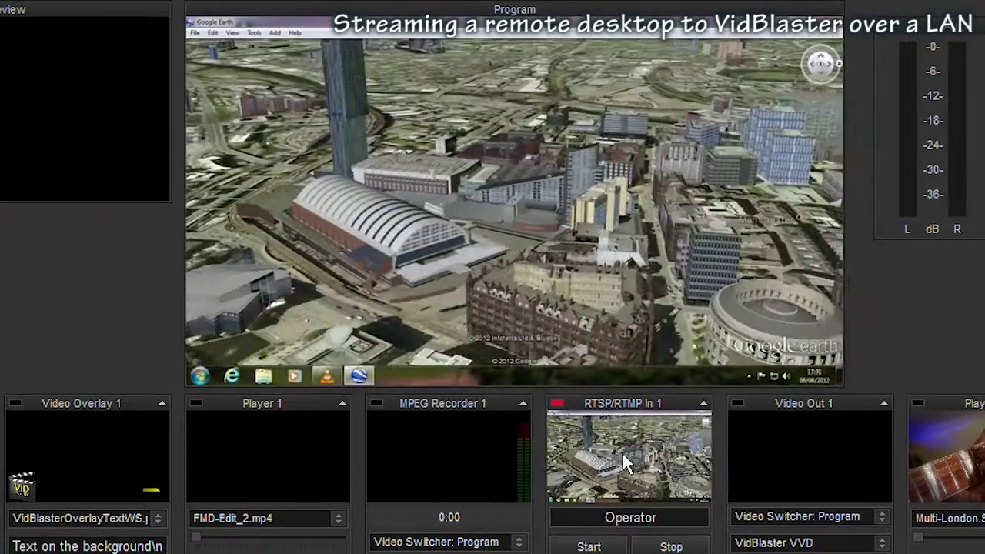